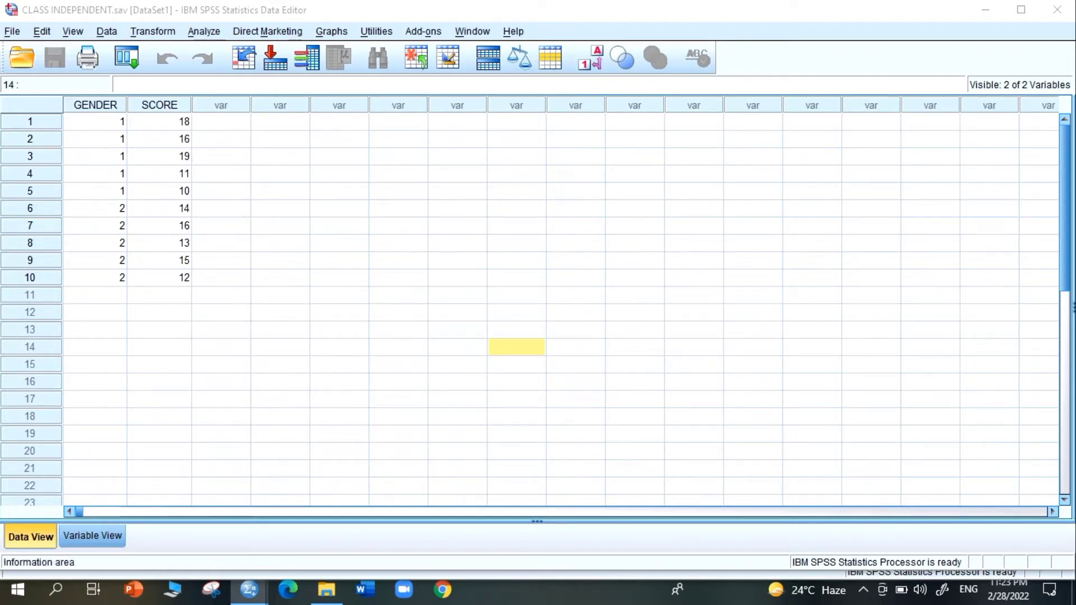
- Examine the definitions of the GENDER and SCORE variables in Variable View
click(111, 532)
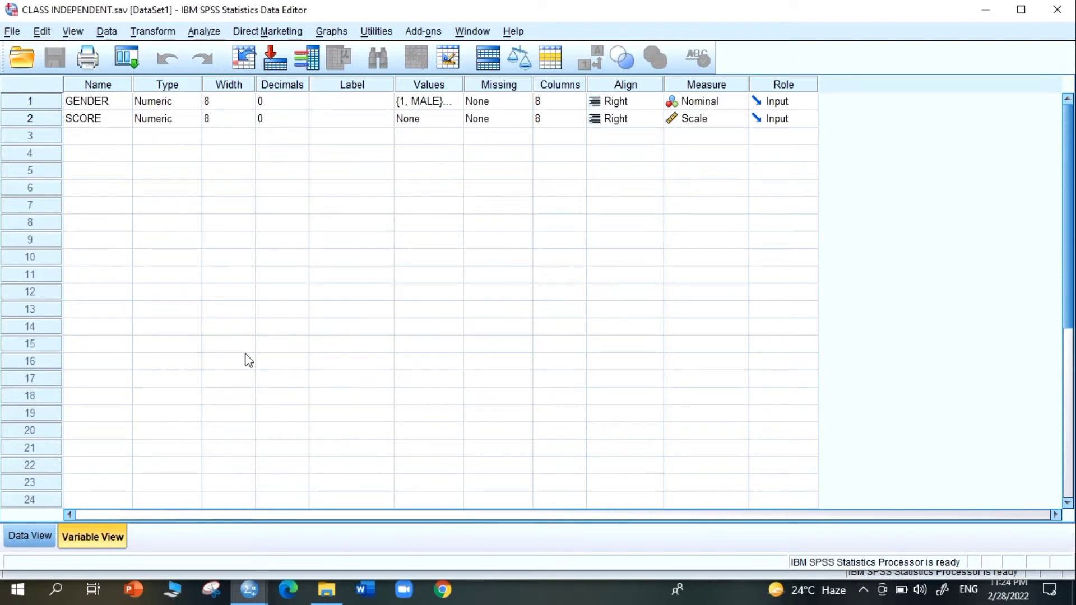
click(123, 104)
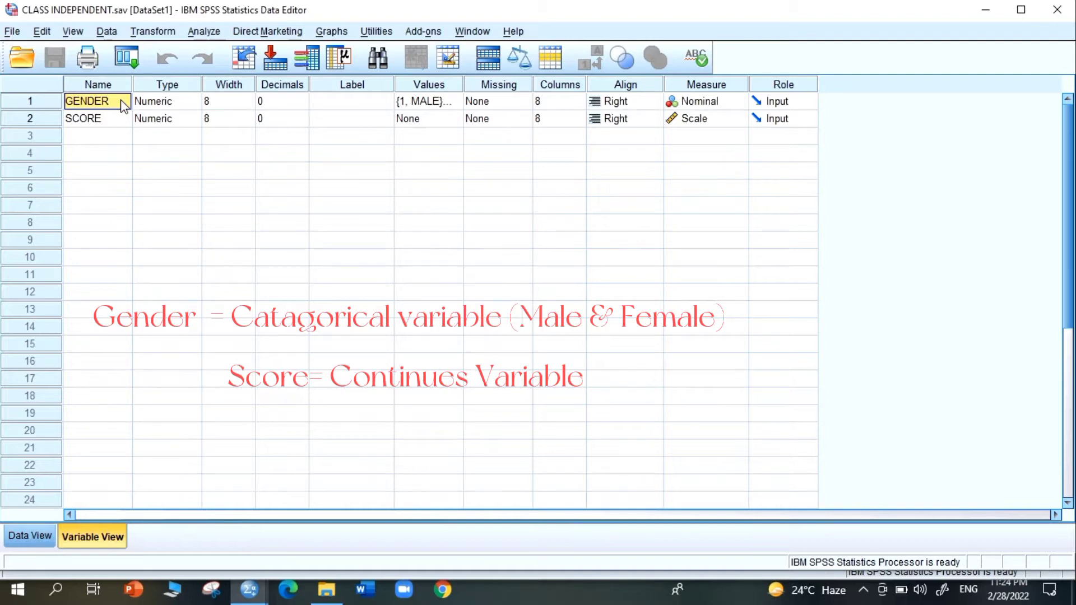
click(110, 119)
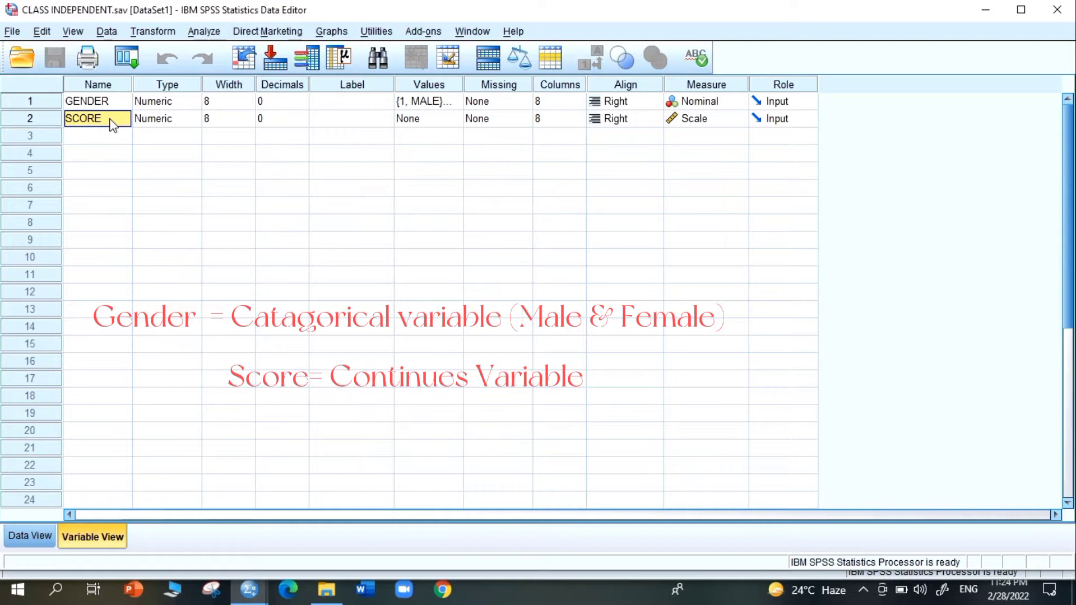
click(115, 104)
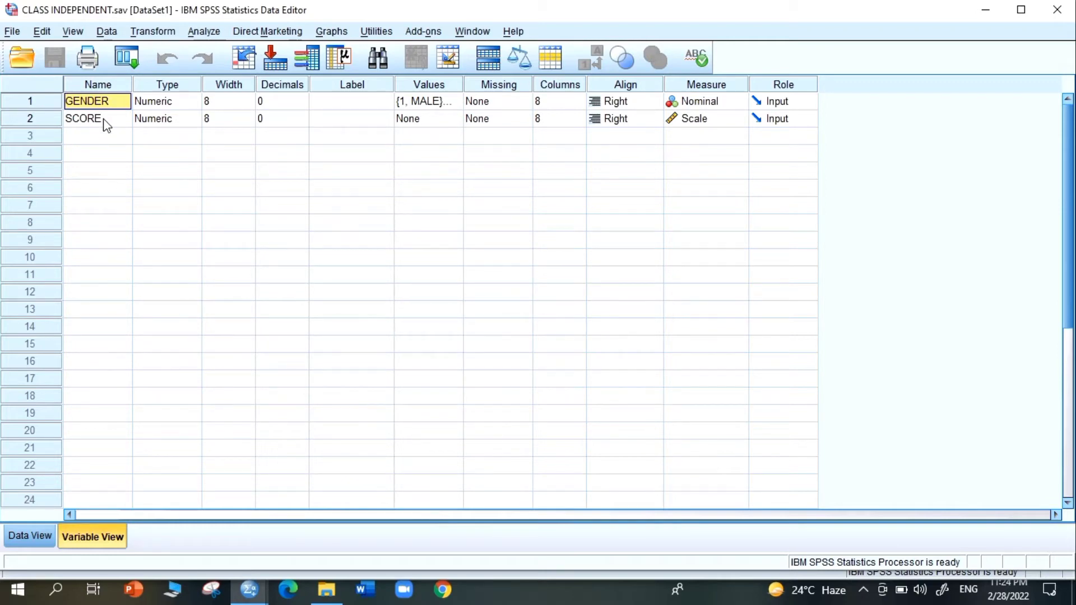
click(105, 120)
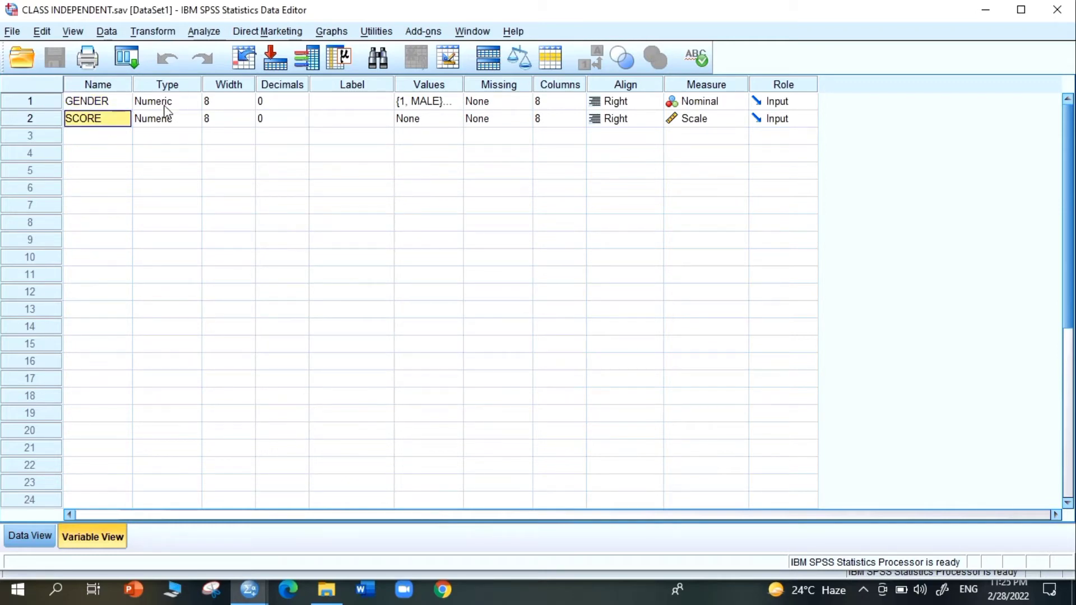
- Raise the GENDER variable's decimals to 1 and return them to 0
click(306, 102)
click(301, 99)
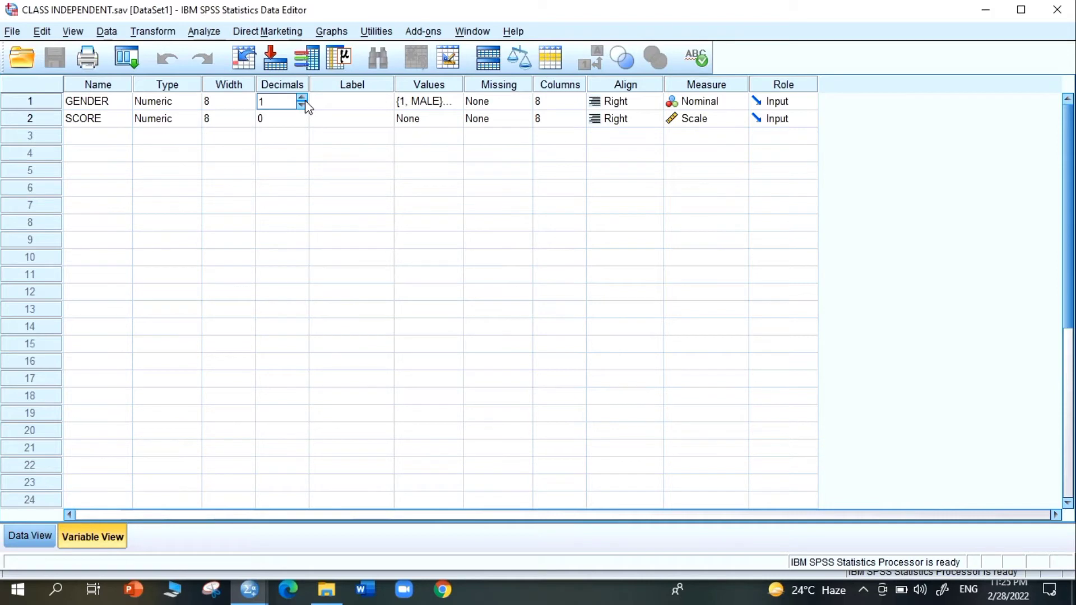
click(302, 105)
click(293, 121)
- Examine the GENDER variable's value labels for codes 1 and 2, and accept them
click(446, 105)
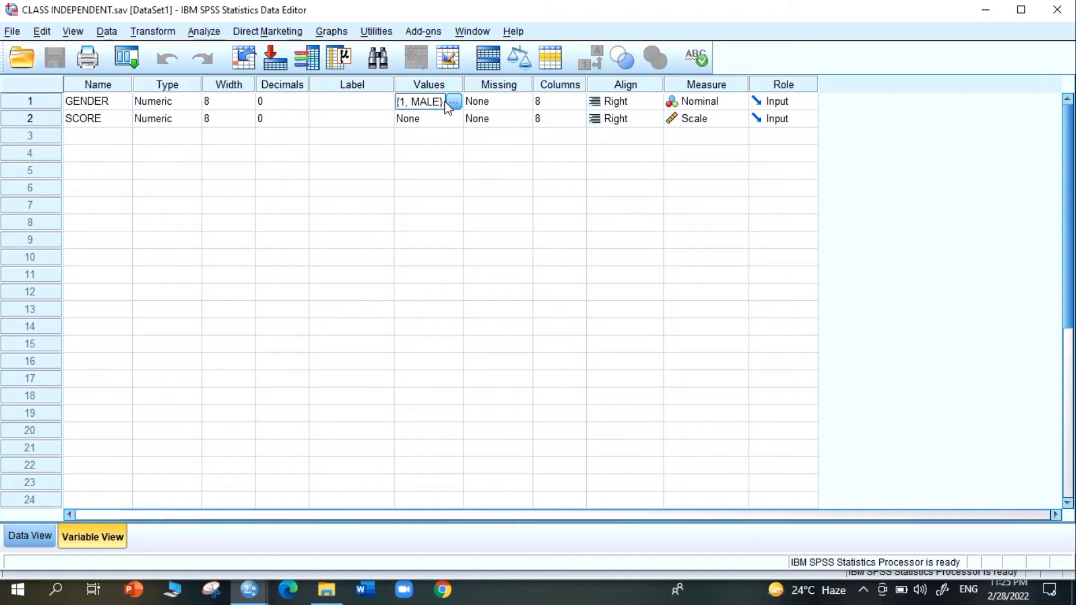
click(453, 102)
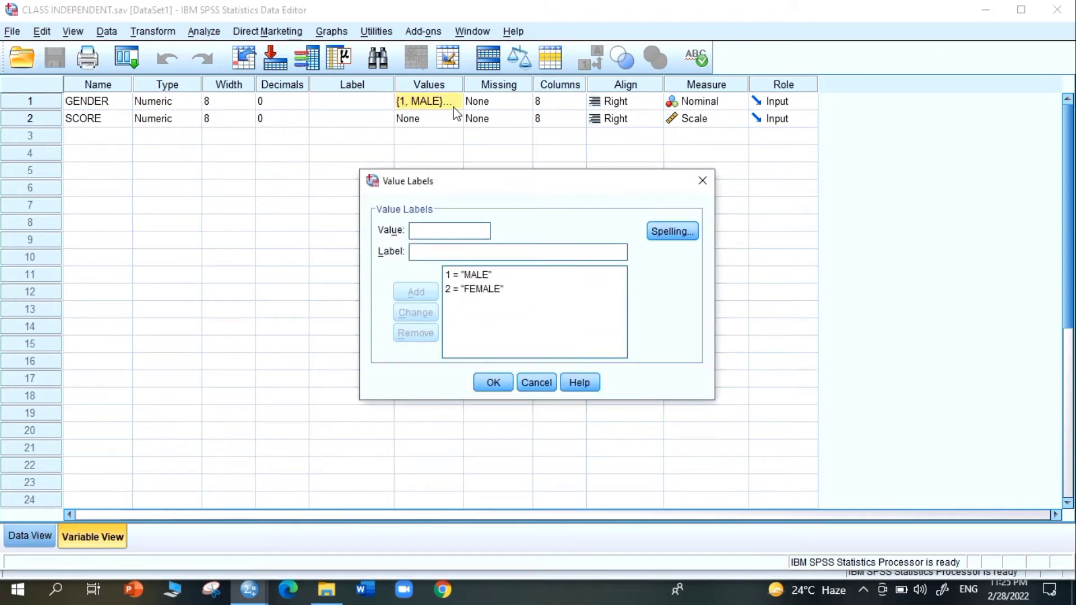
click(451, 277)
click(451, 275)
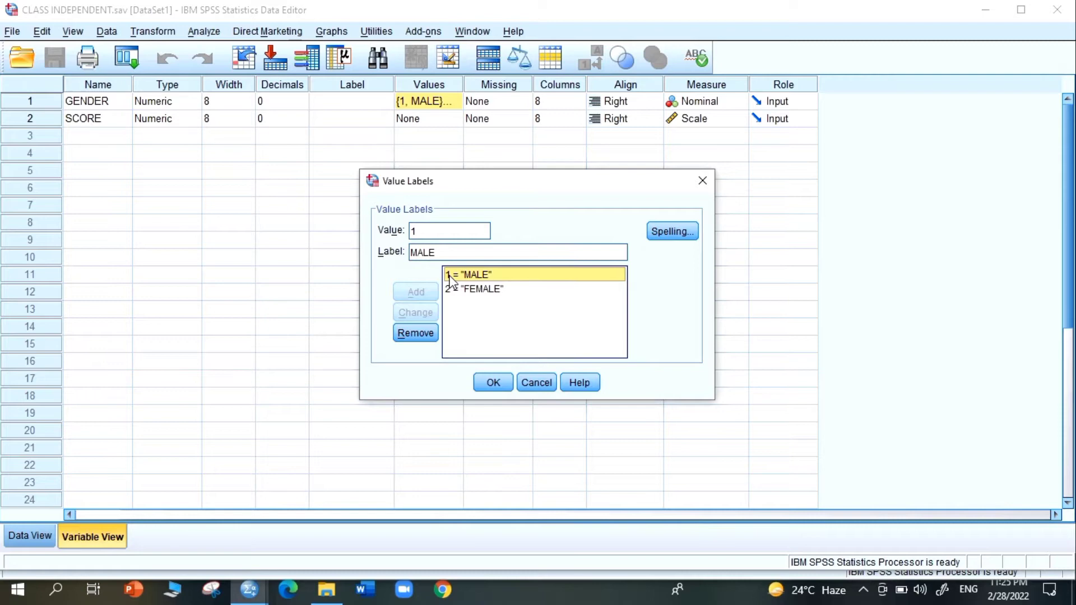
click(464, 291)
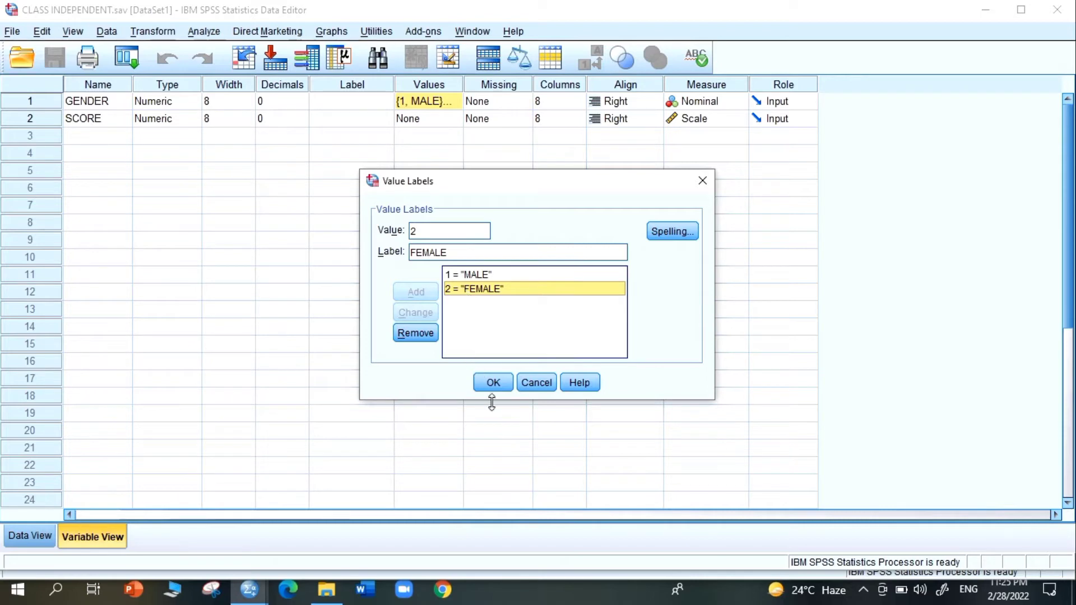
click(493, 383)
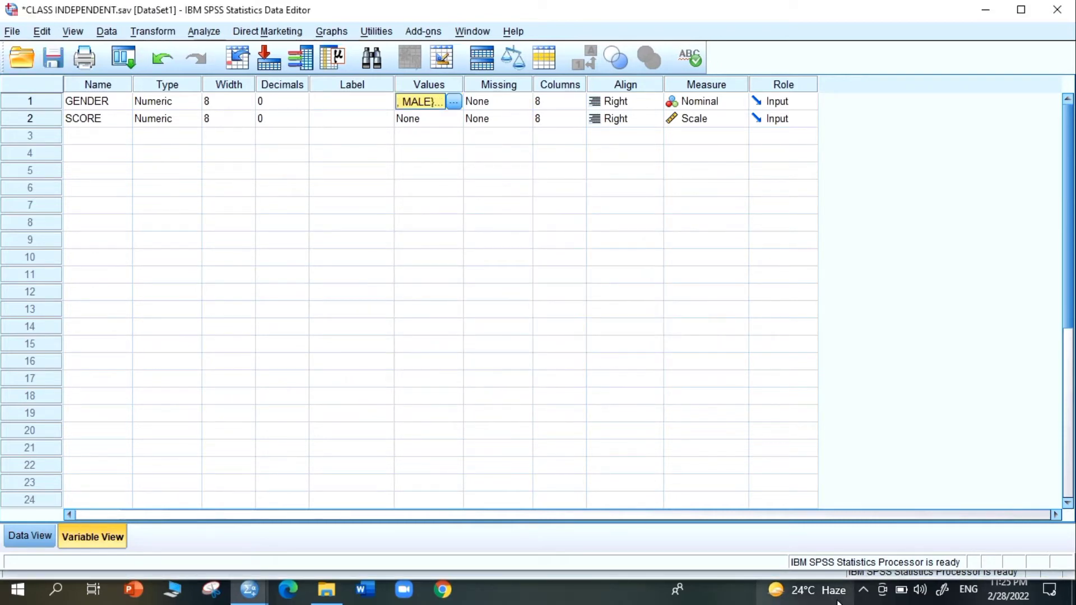
click(857, 601)
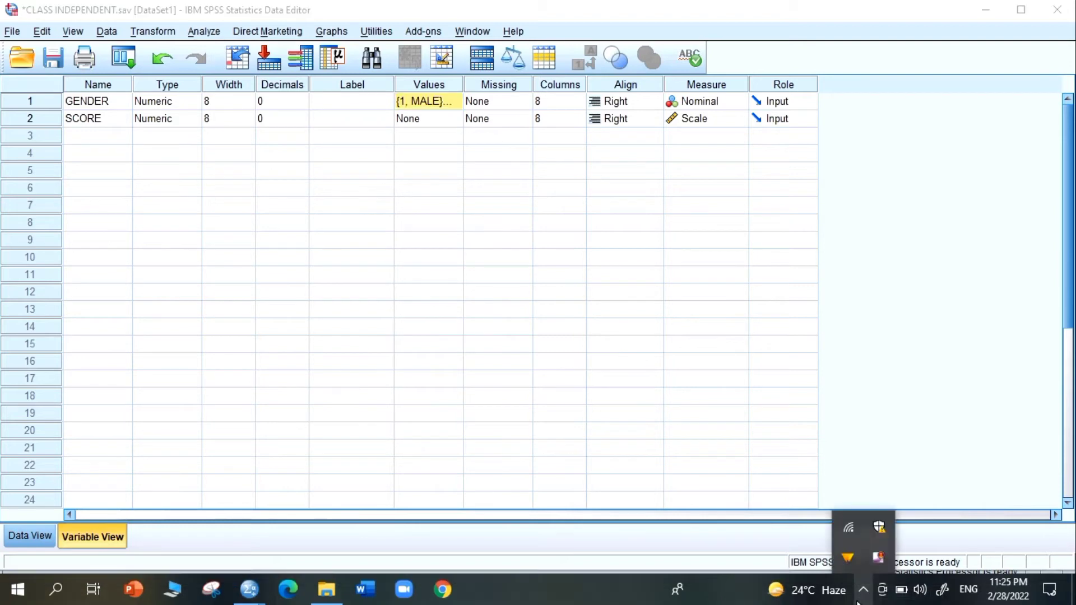
right_click(876, 558)
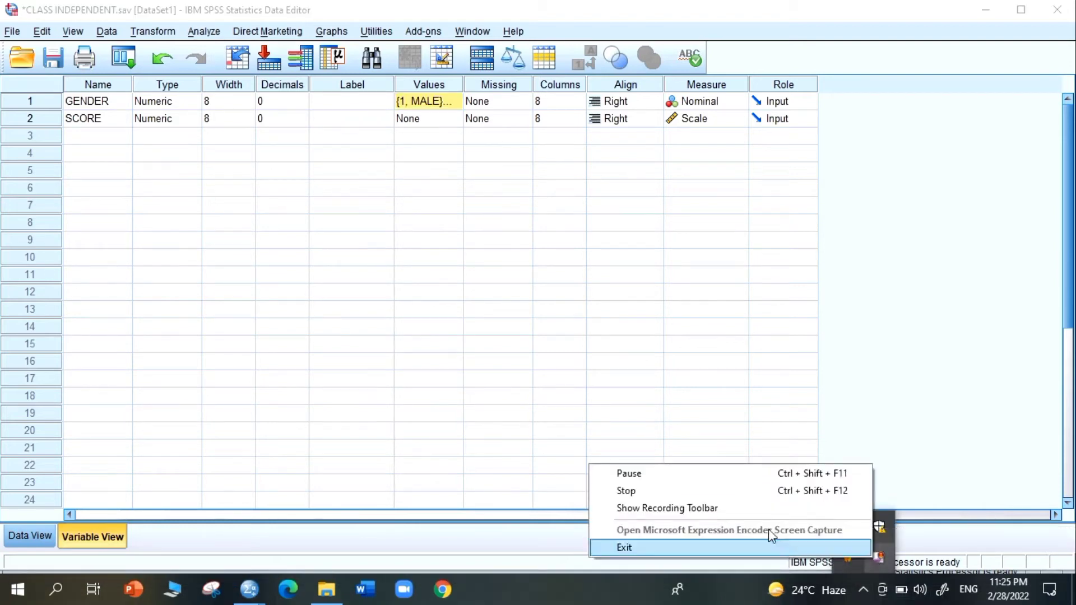
click(645, 509)
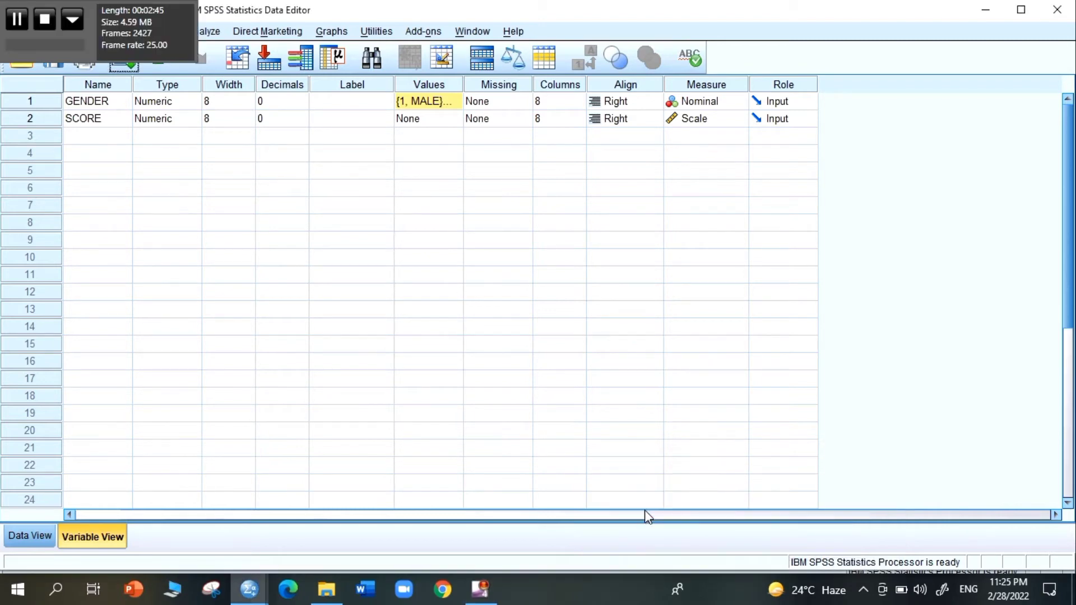
click(18, 14)
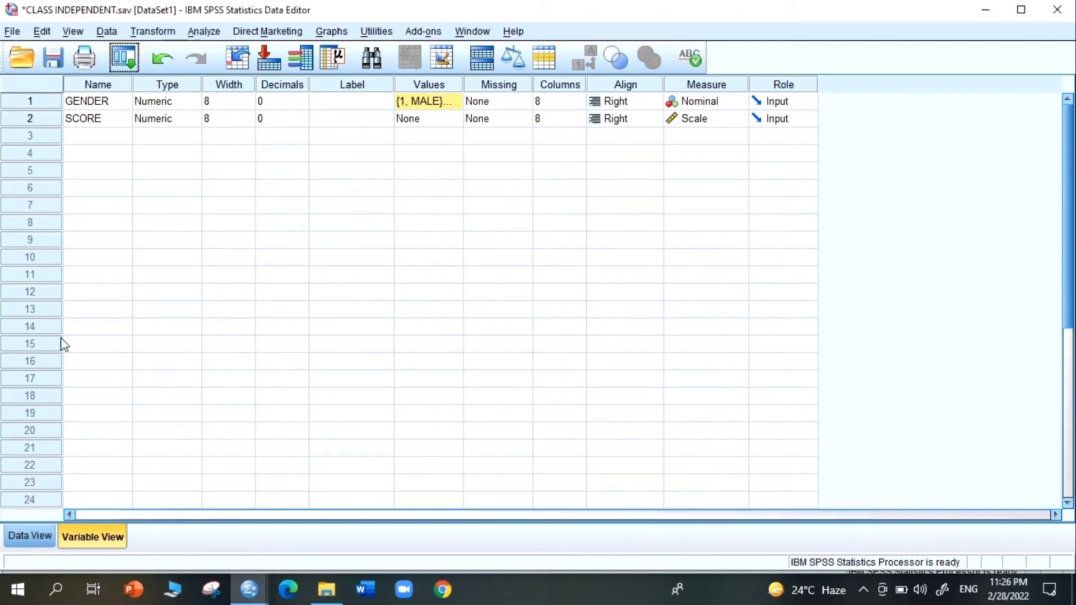
- Examine the entered values in the GENDER and SCORE columns in Data View
click(27, 538)
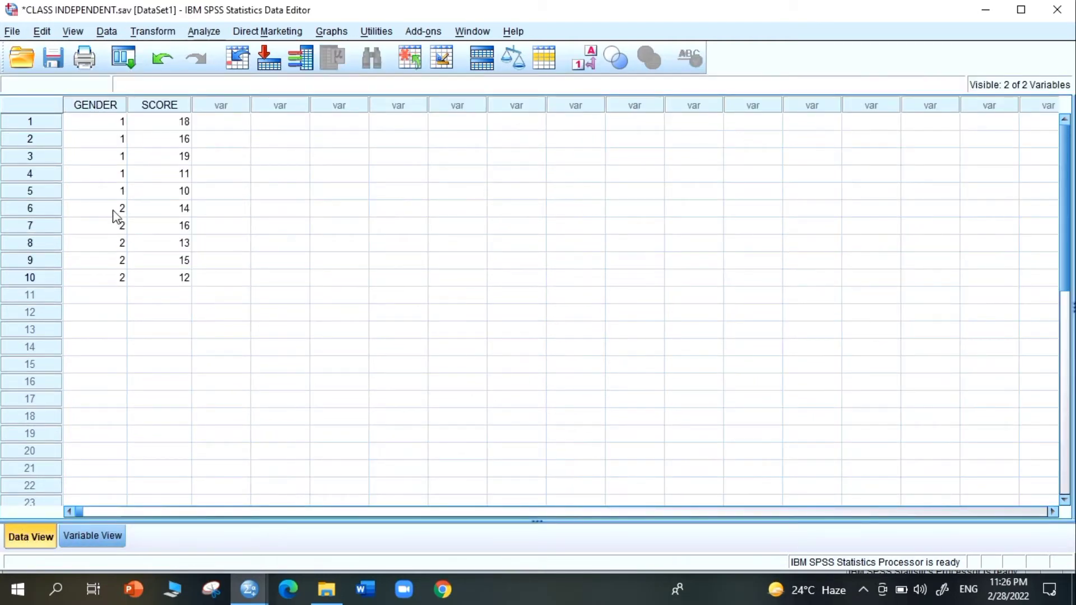
click(112, 109)
click(161, 107)
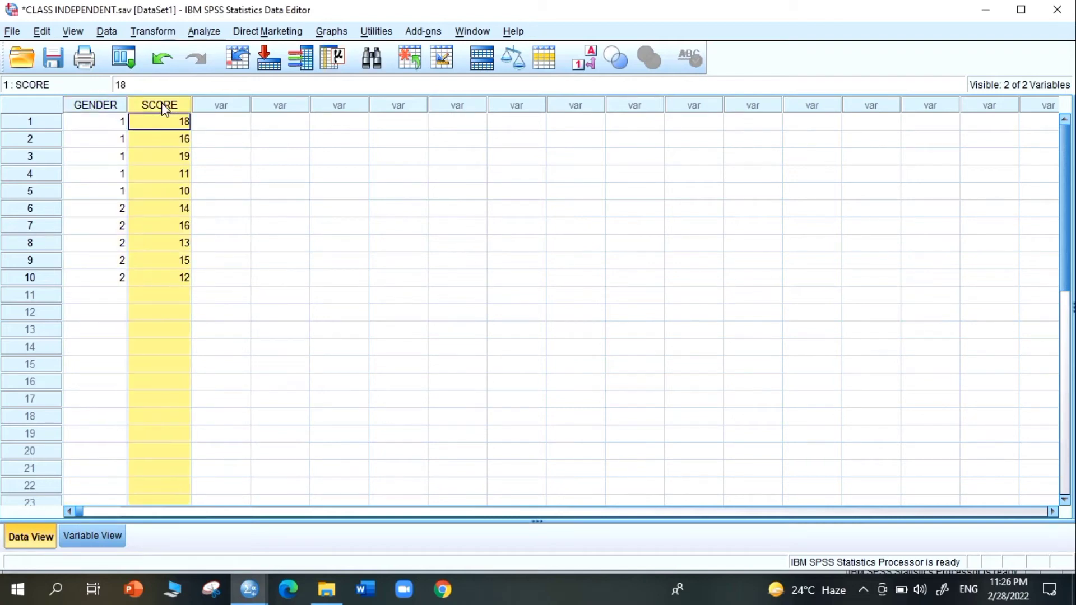
click(112, 108)
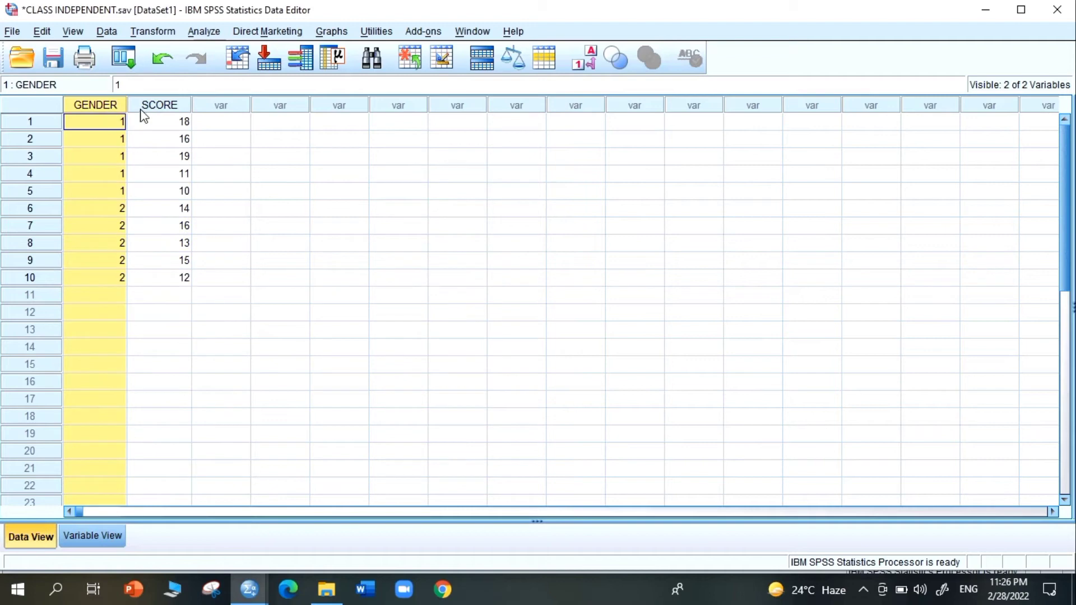
click(141, 112)
click(109, 110)
key(Down)
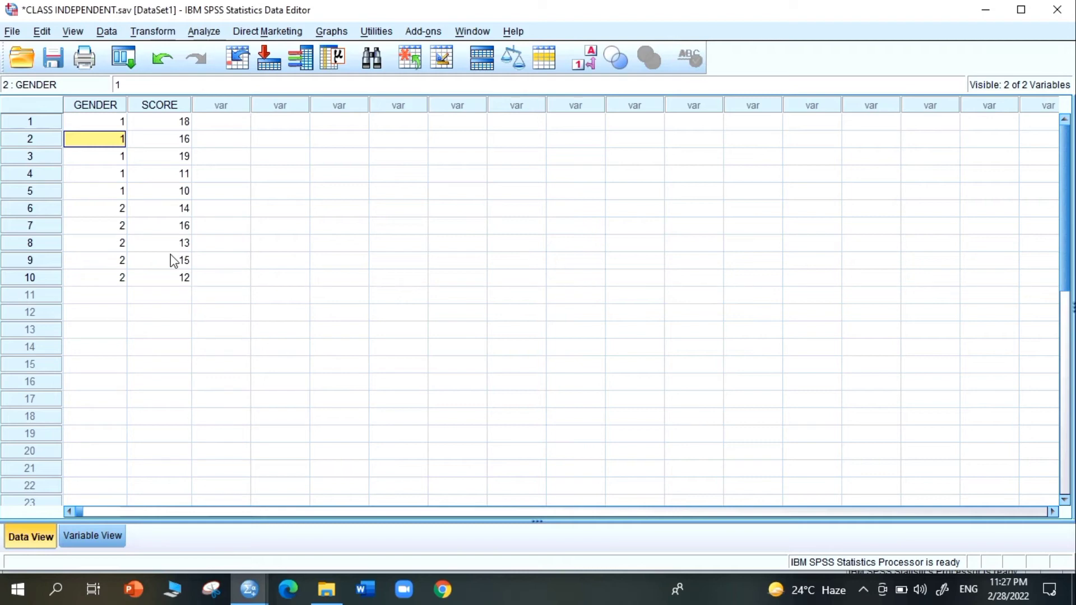
click(202, 178)
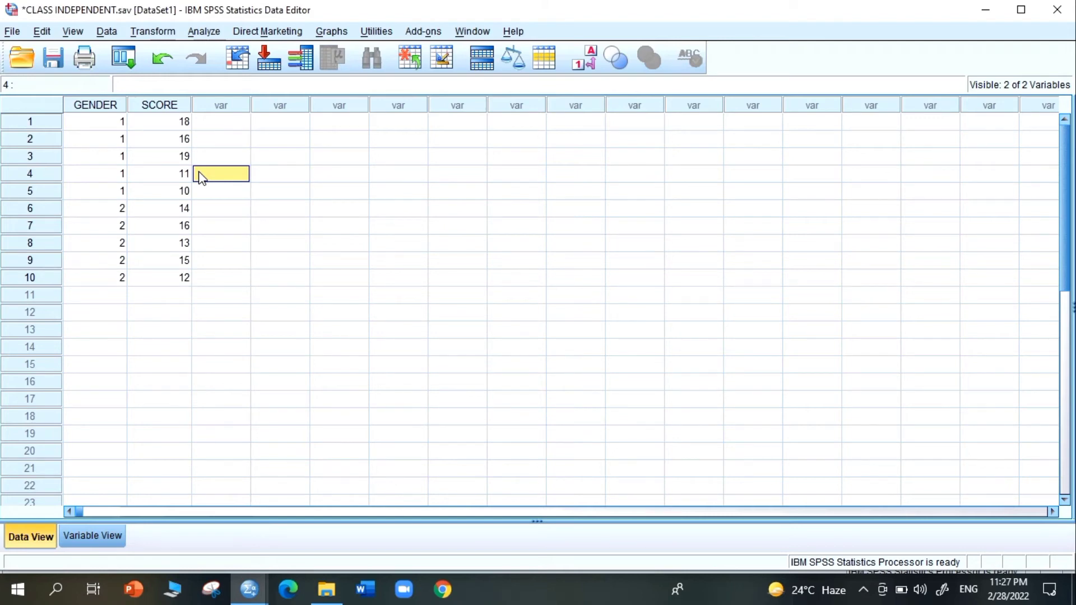
- Set up an Independent-Samples T Test with SCORE as the test variable and GENDER as the grouping variable
click(203, 35)
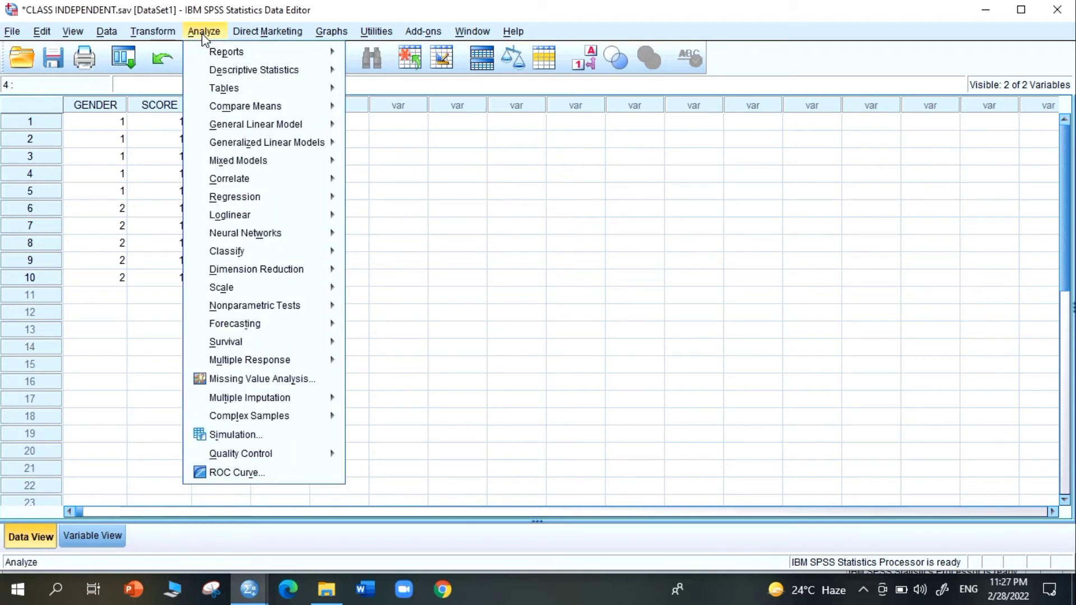
mouse_move(219, 112)
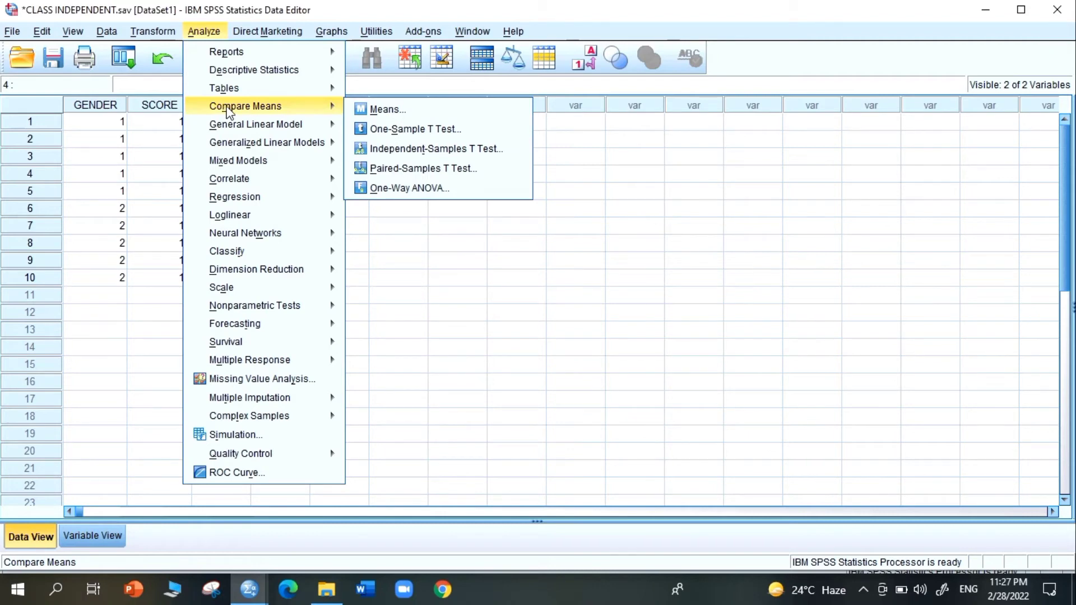
click(391, 150)
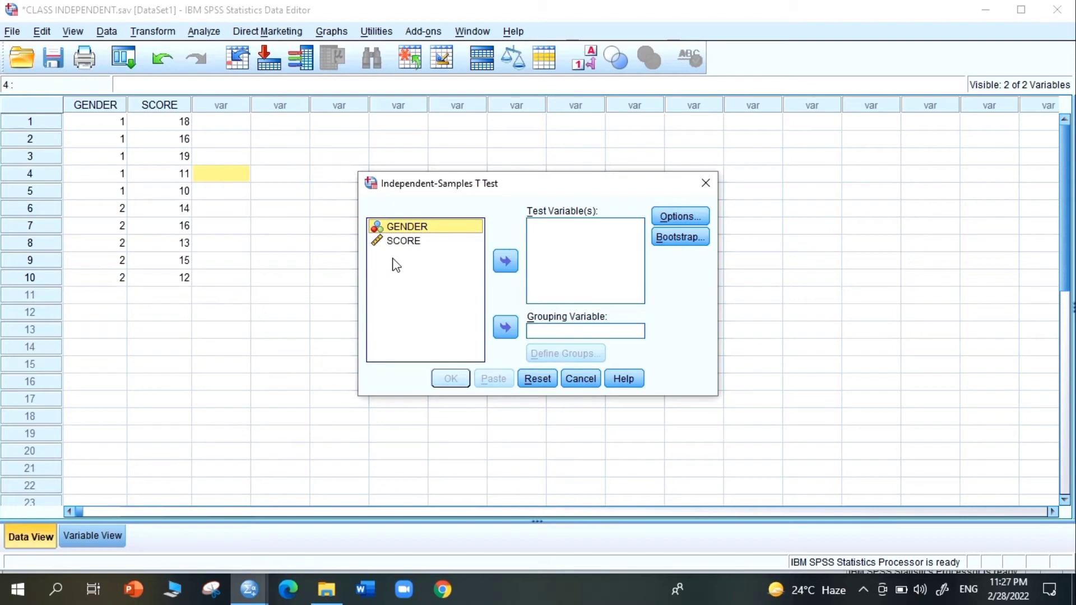
click(418, 223)
click(396, 246)
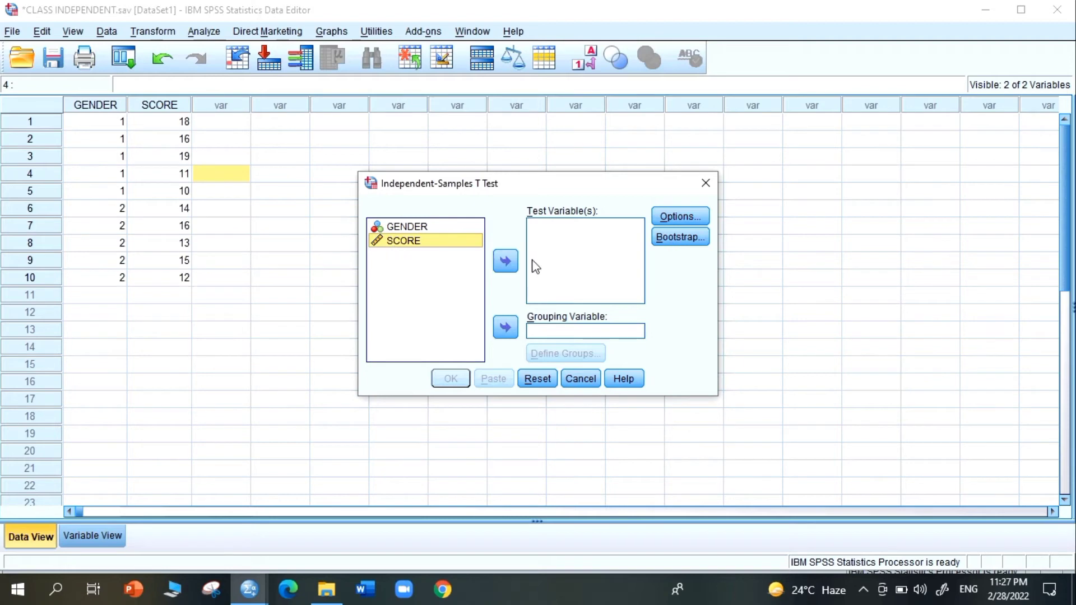
click(506, 261)
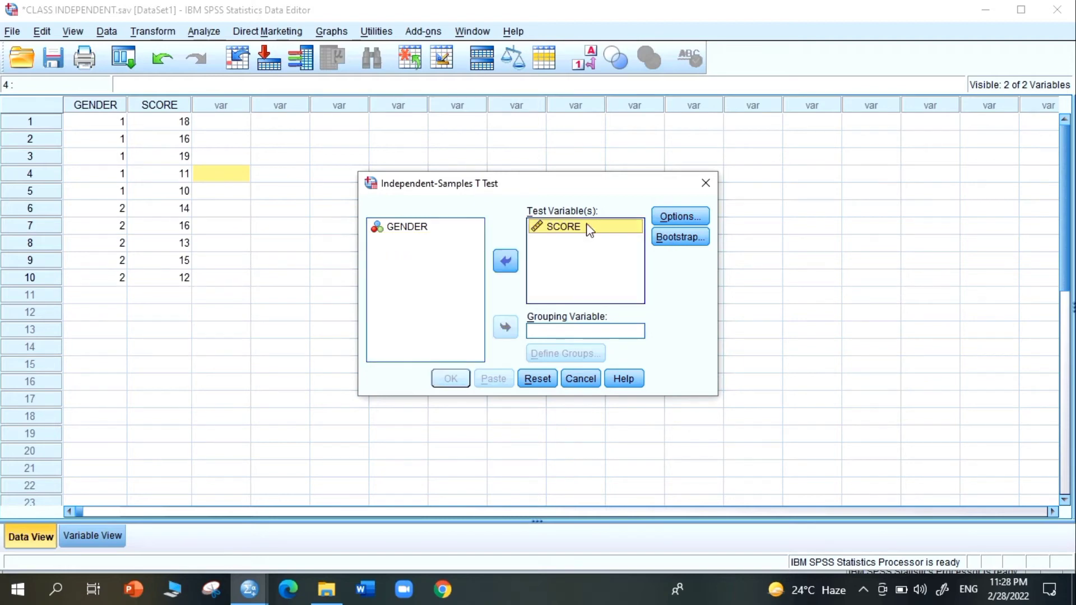
click(405, 227)
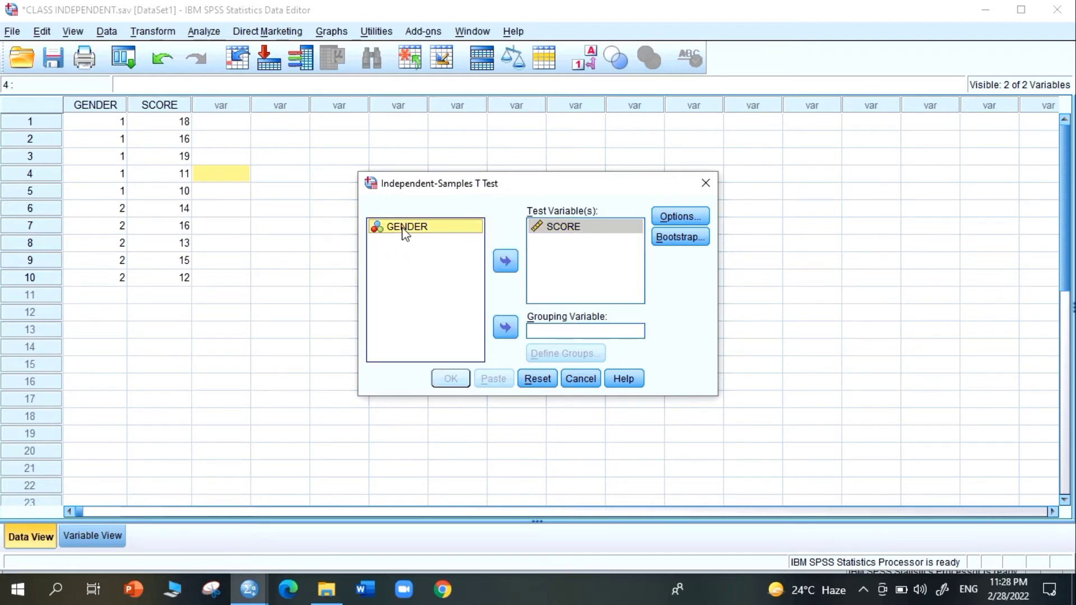
click(508, 331)
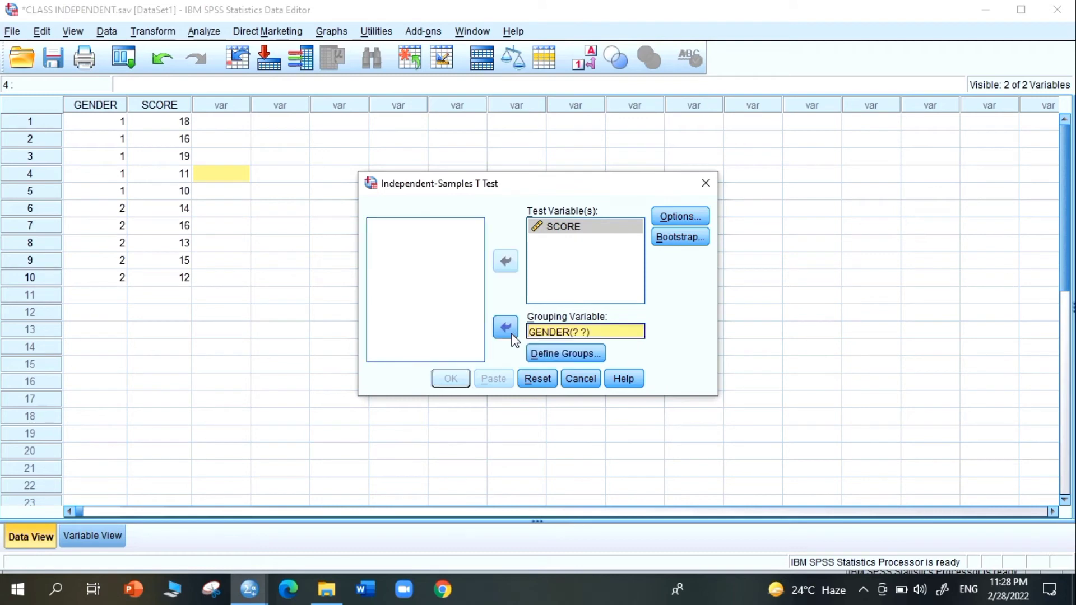
- Define the GENDER groups with specified values, using 1 for Group 1 and 2 for Group 2
click(543, 354)
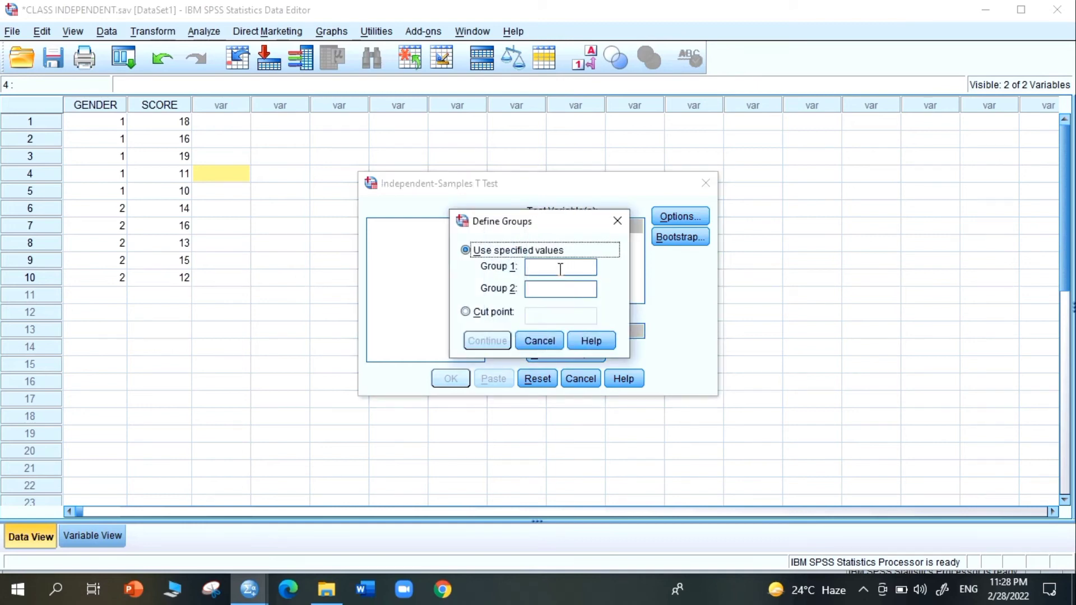
text(1)
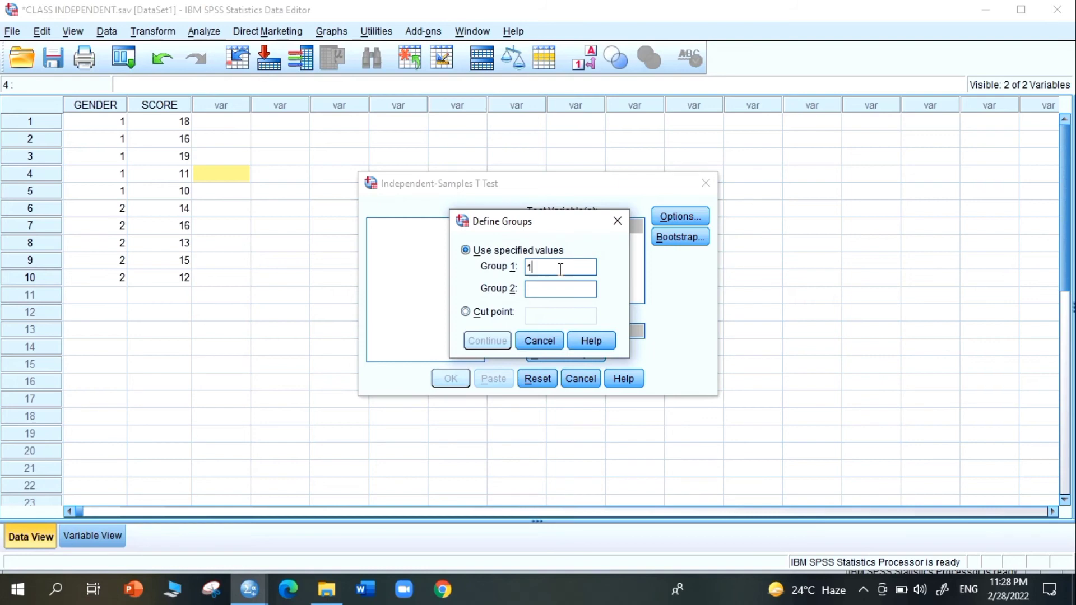
click(551, 288)
text(2)
click(487, 341)
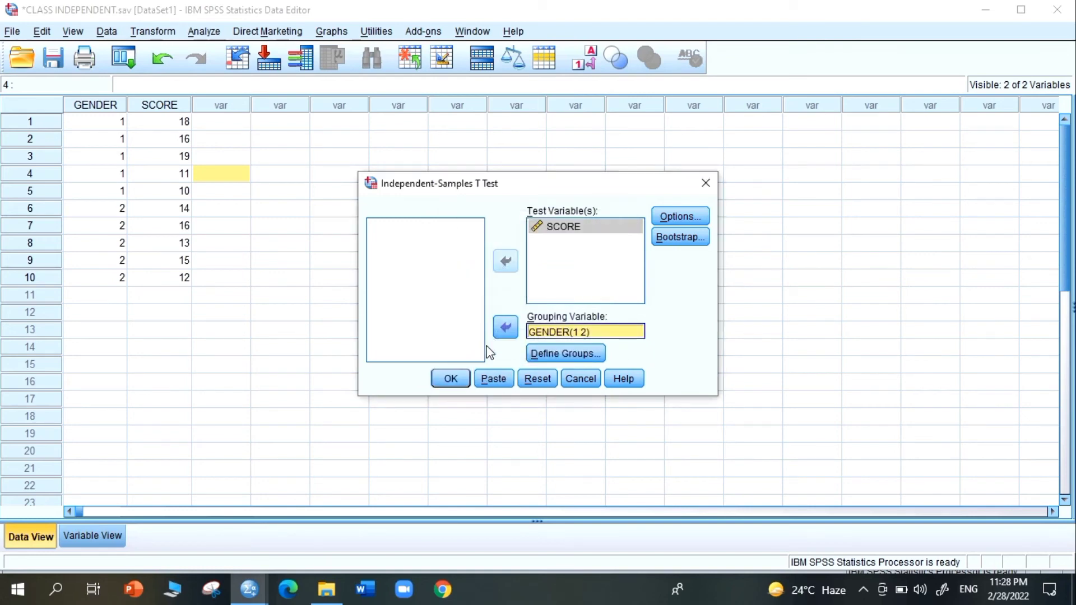
- Run the independent-samples t test and select the Independent Samples Test table in the output
click(451, 379)
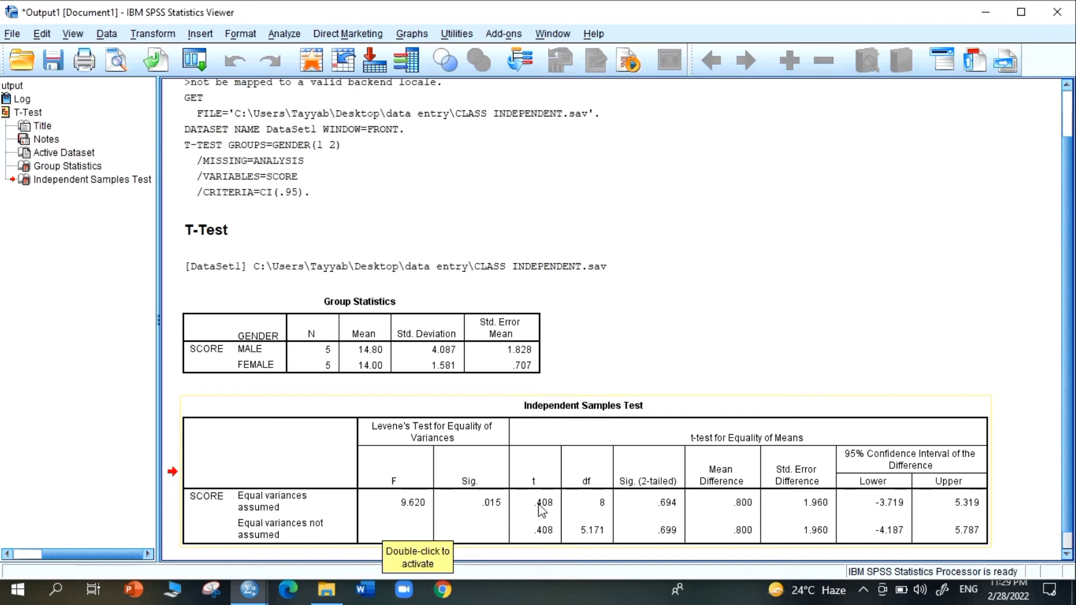
click(597, 511)
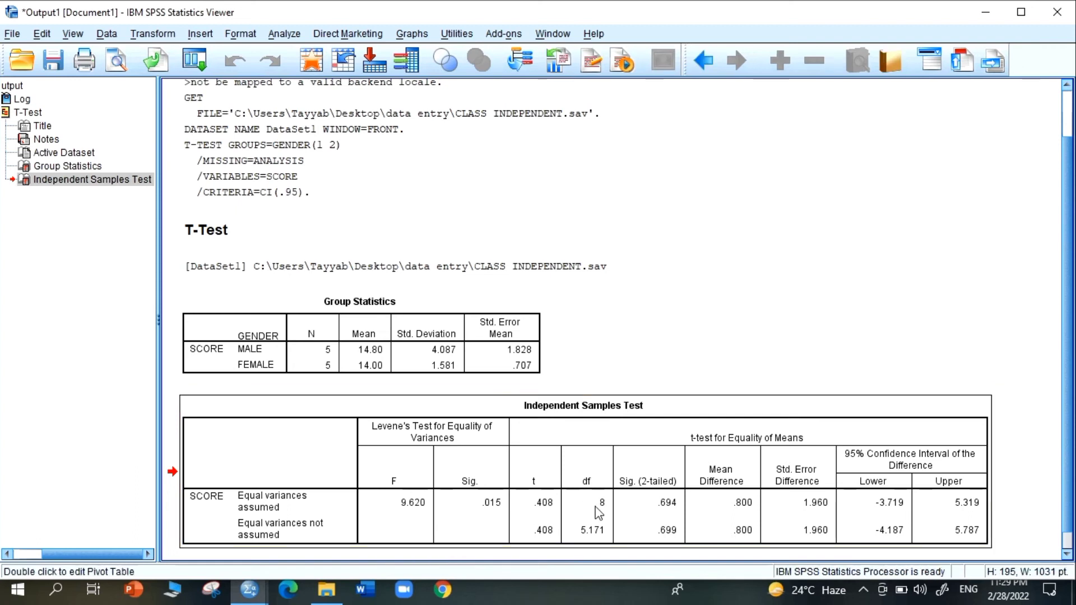